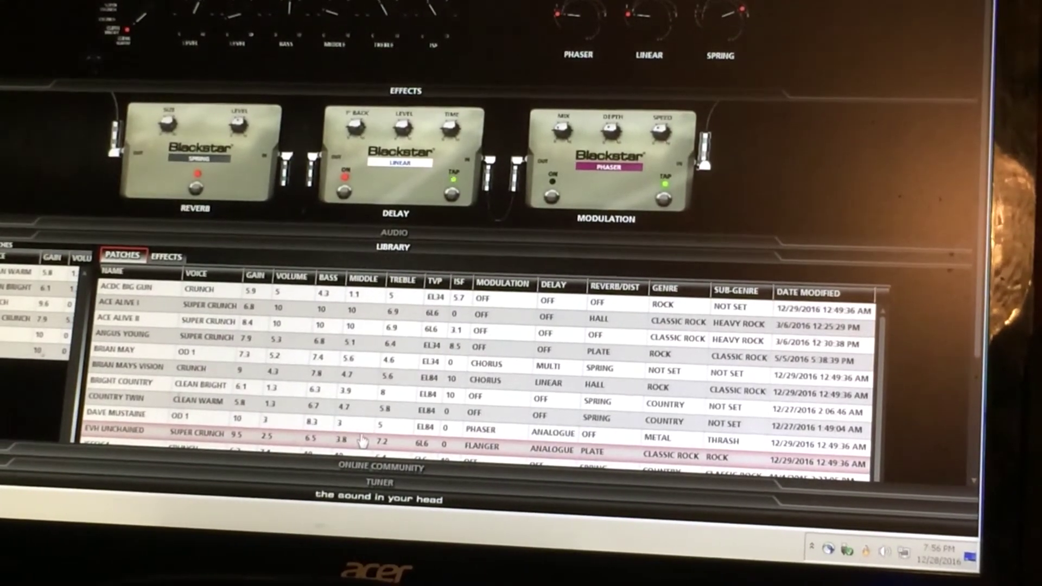
# Step: Select the Country Twin, EVH Unchained, Ace Alive II and Angus Young library patches in turn
pyautogui.click(326, 420)
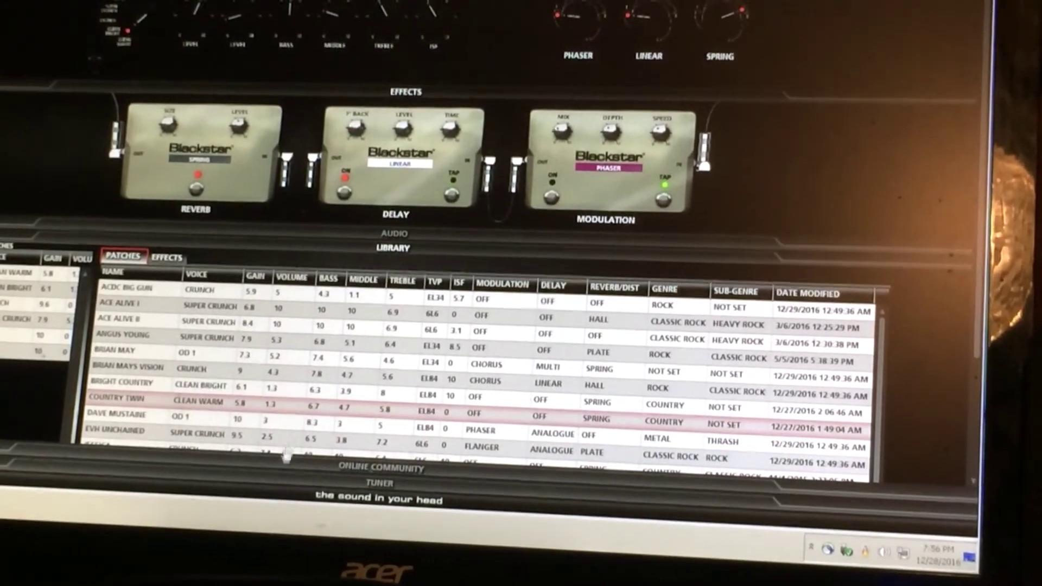
pyautogui.click(276, 439)
pyautogui.click(263, 329)
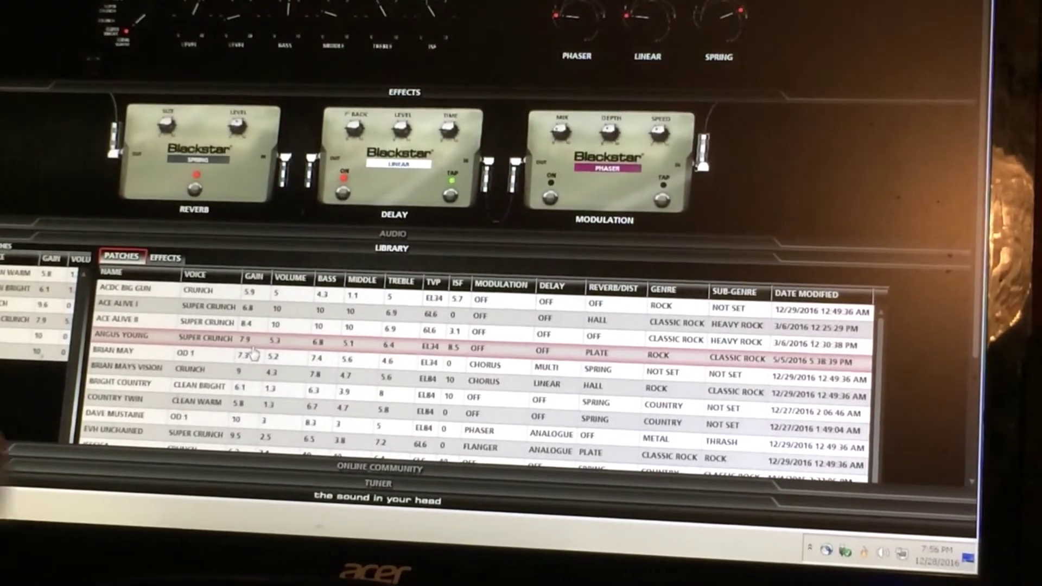
pyautogui.click(272, 326)
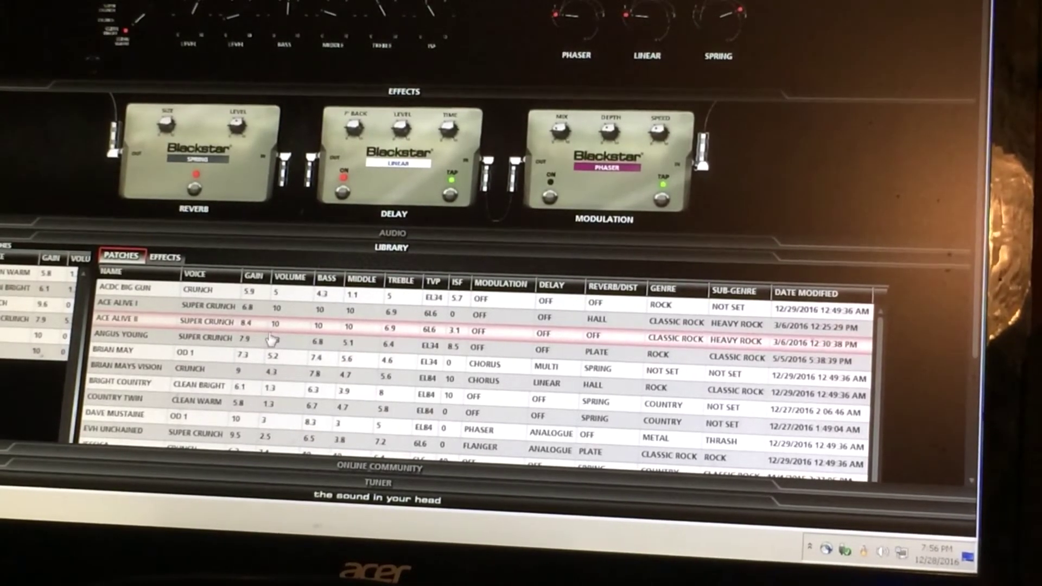
pyautogui.click(274, 338)
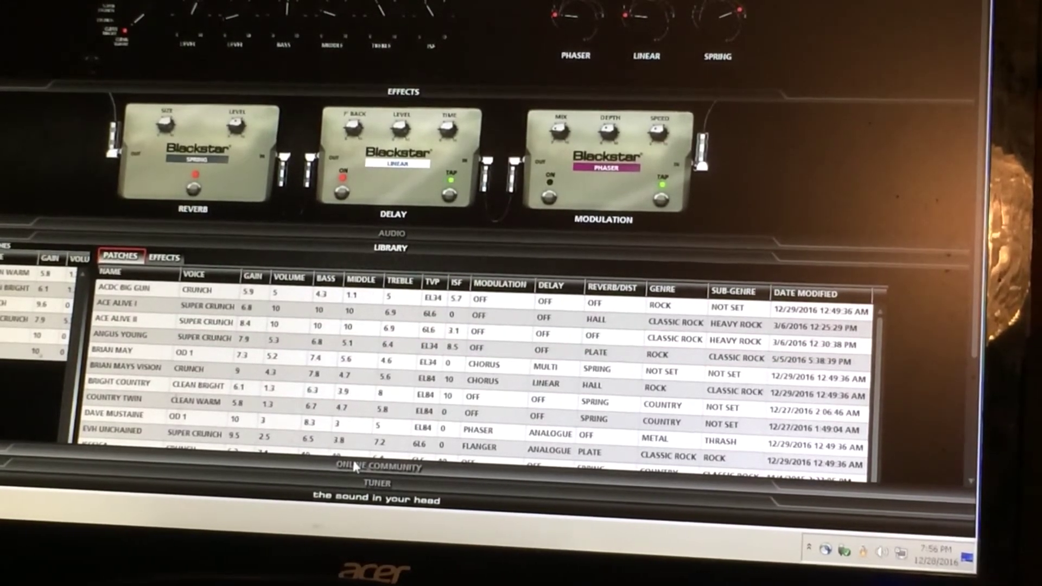
# Step: Show the 'gilmour' community patch results and bring up the Blackstar Saved Patches folder
pyautogui.click(355, 466)
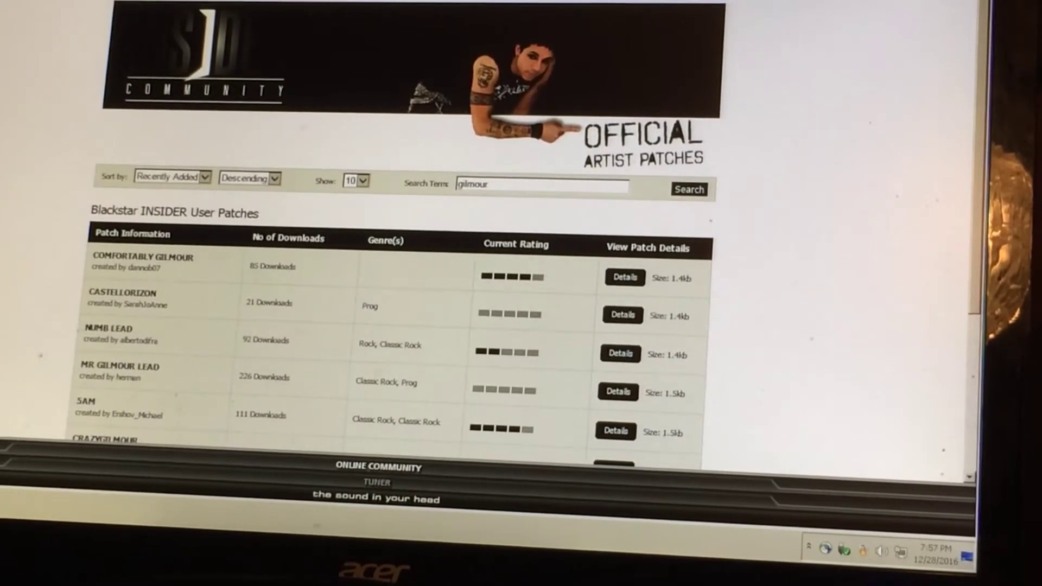
pyautogui.hotkey('alt', 'Tab')
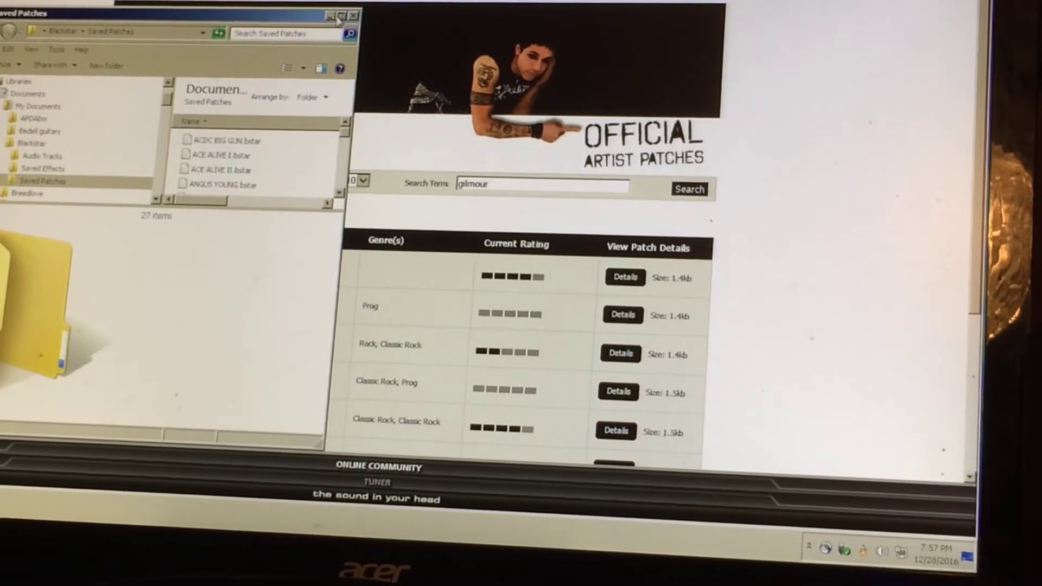
# Step: Close the Saved Patches window and view the Comfortably Gilmour patch details
pyautogui.click(353, 14)
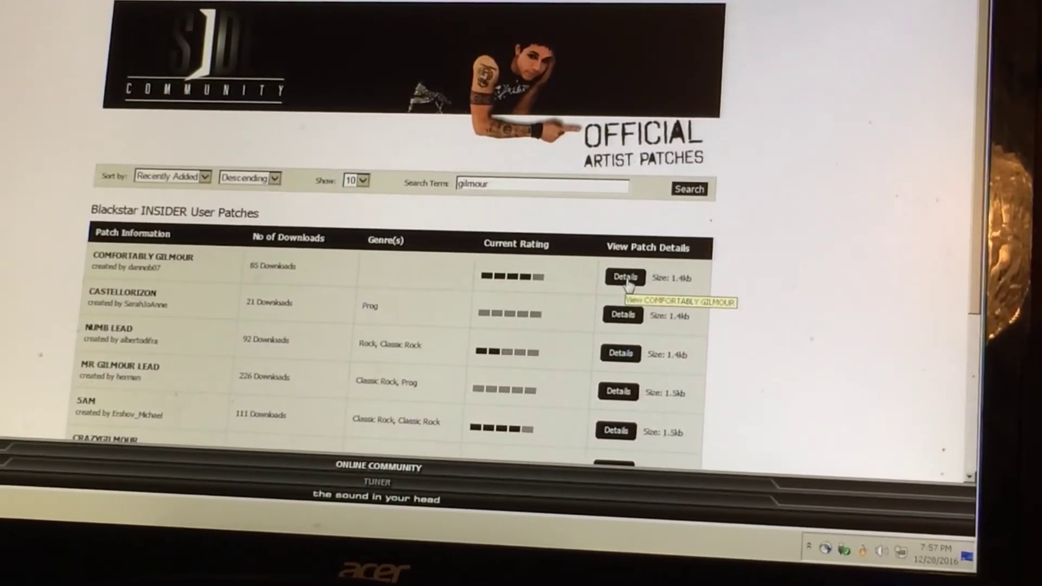
pyautogui.click(625, 277)
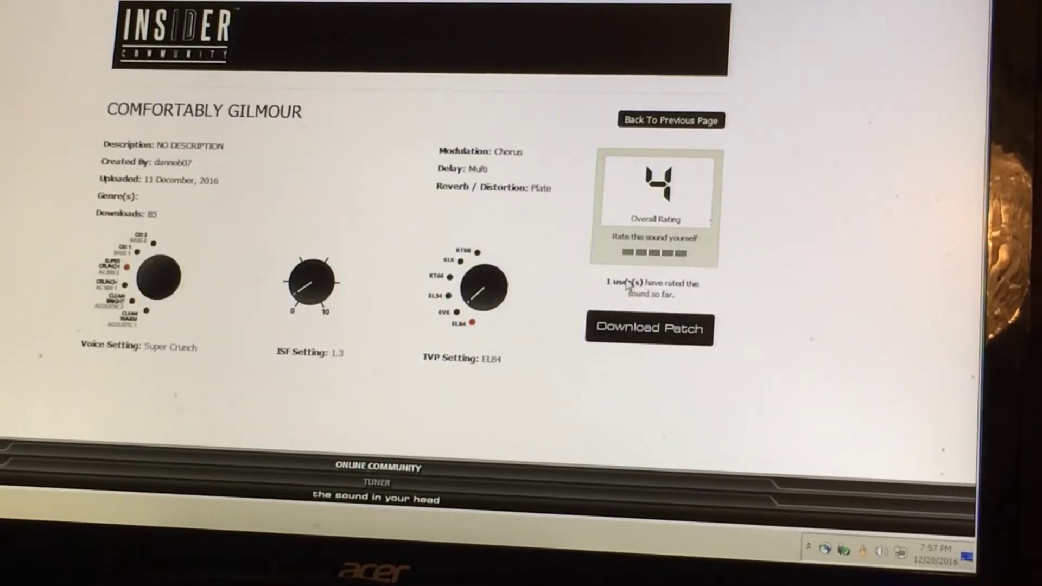
# Step: Save the Comfortably Gilmour .bstar file to Saved Patches, confirm it in Explorer, then minimize Explorer
pyautogui.click(649, 333)
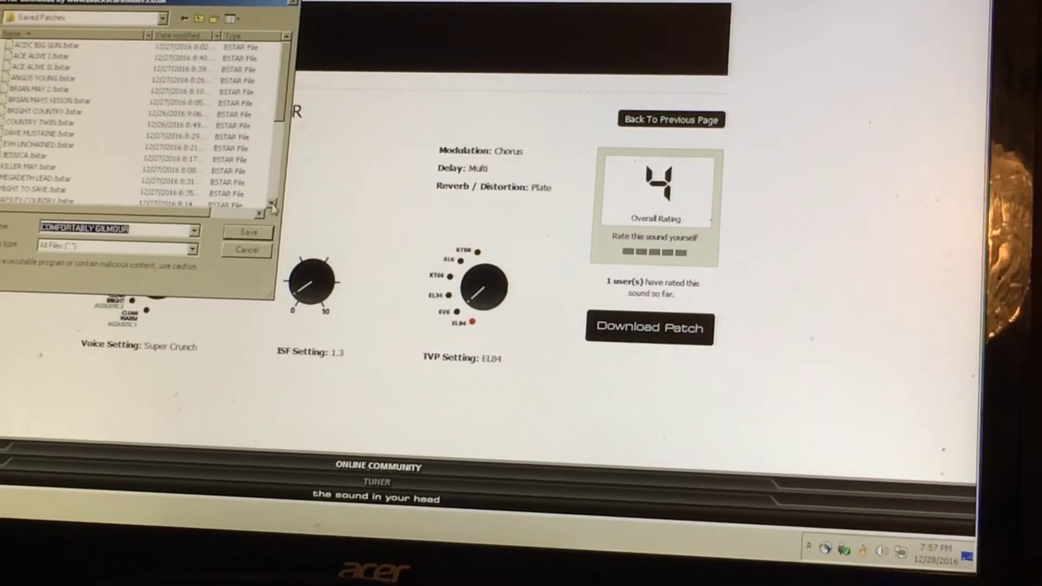
pyautogui.click(249, 235)
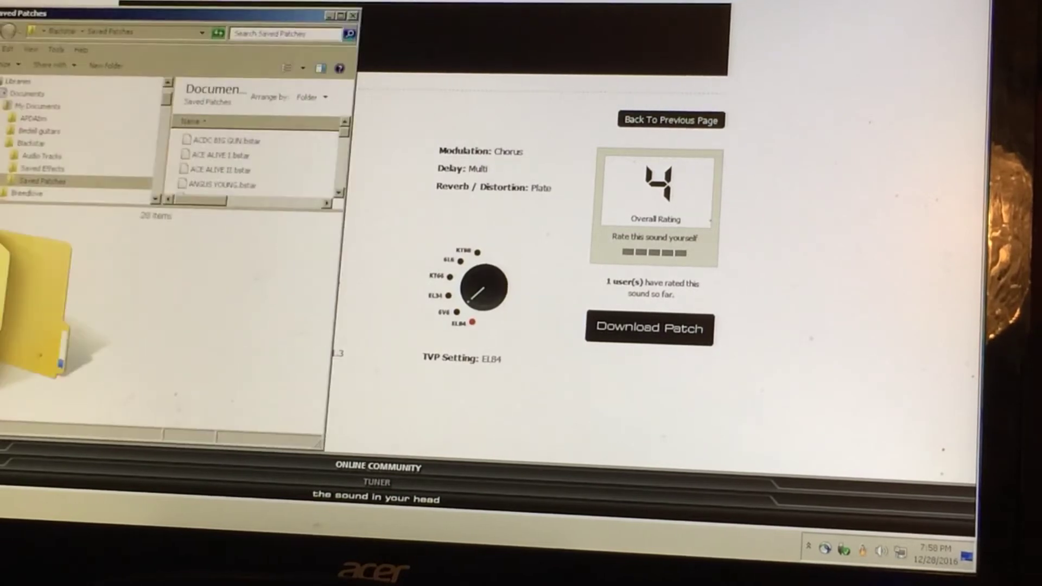
pyautogui.click(339, 193)
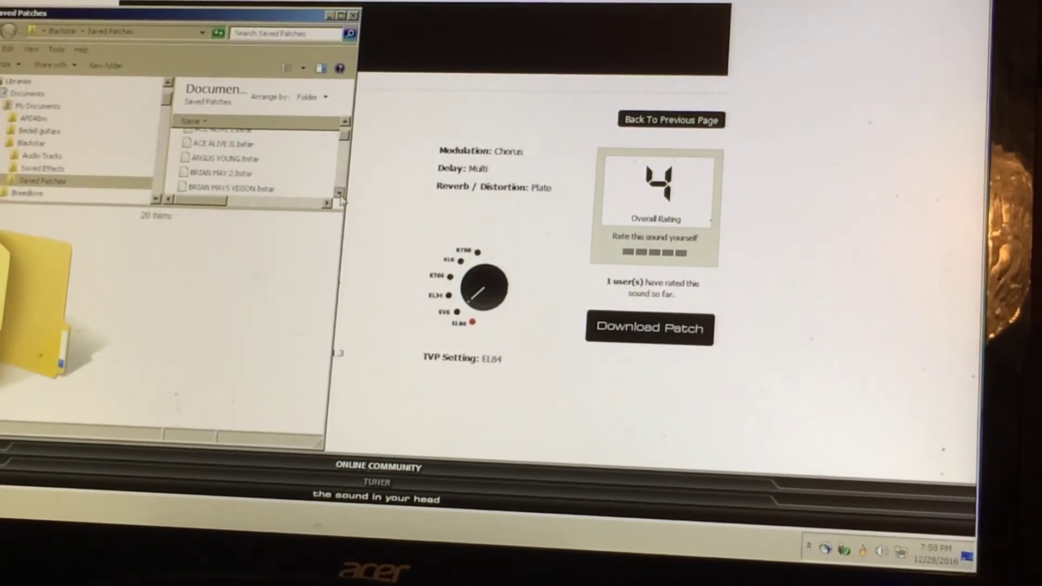
pyautogui.click(339, 193)
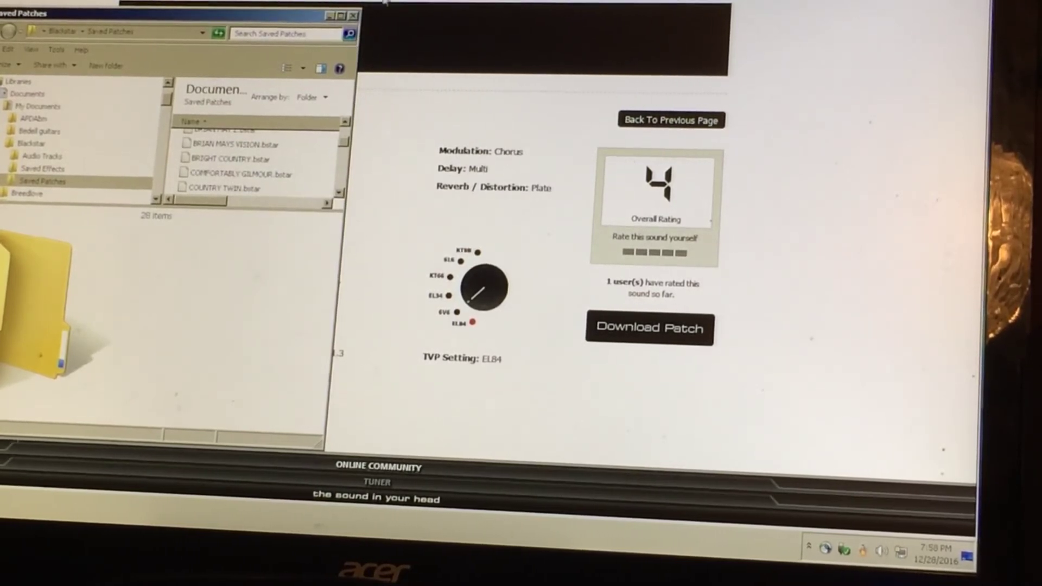
pyautogui.click(329, 18)
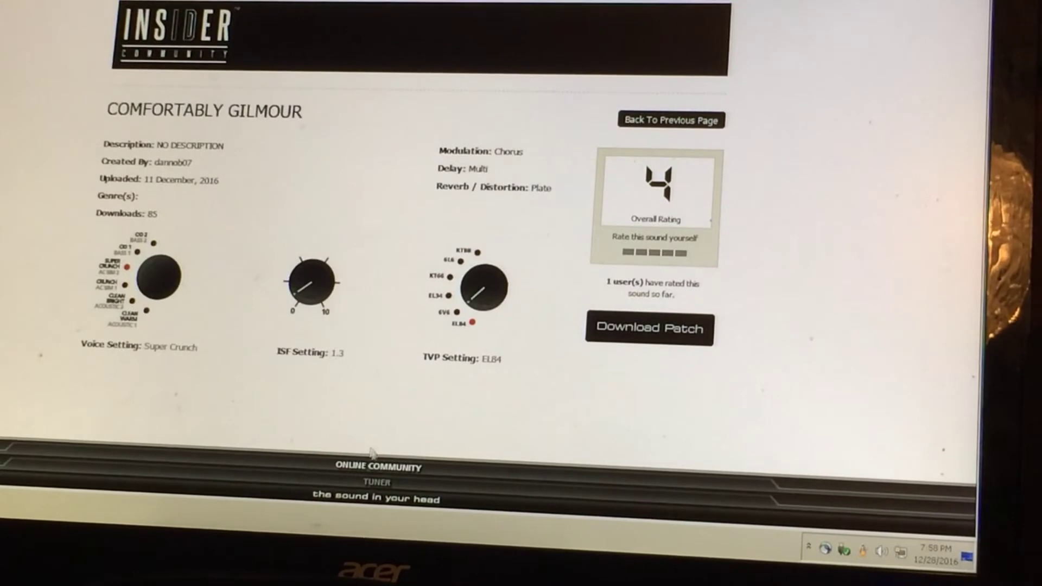
# Step: Go back to the Library and select the downloaded Comfortably Gilmour patch row
pyautogui.click(377, 468)
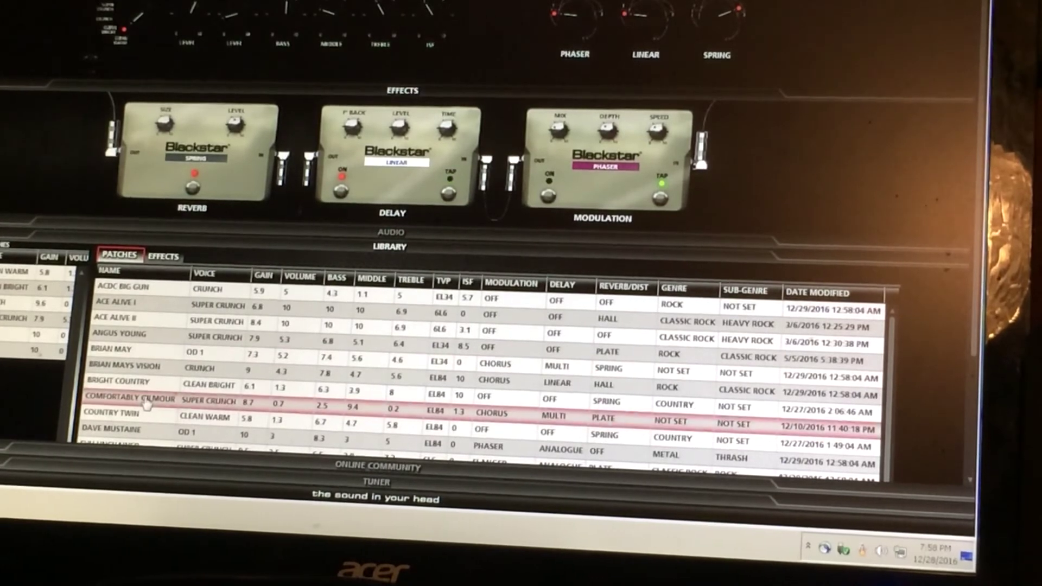
pyautogui.click(149, 403)
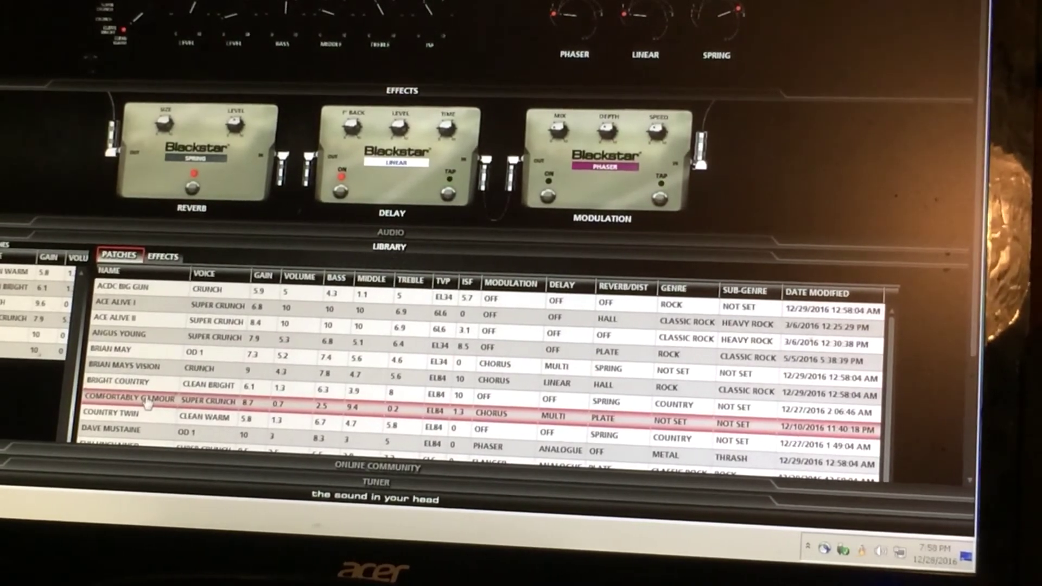